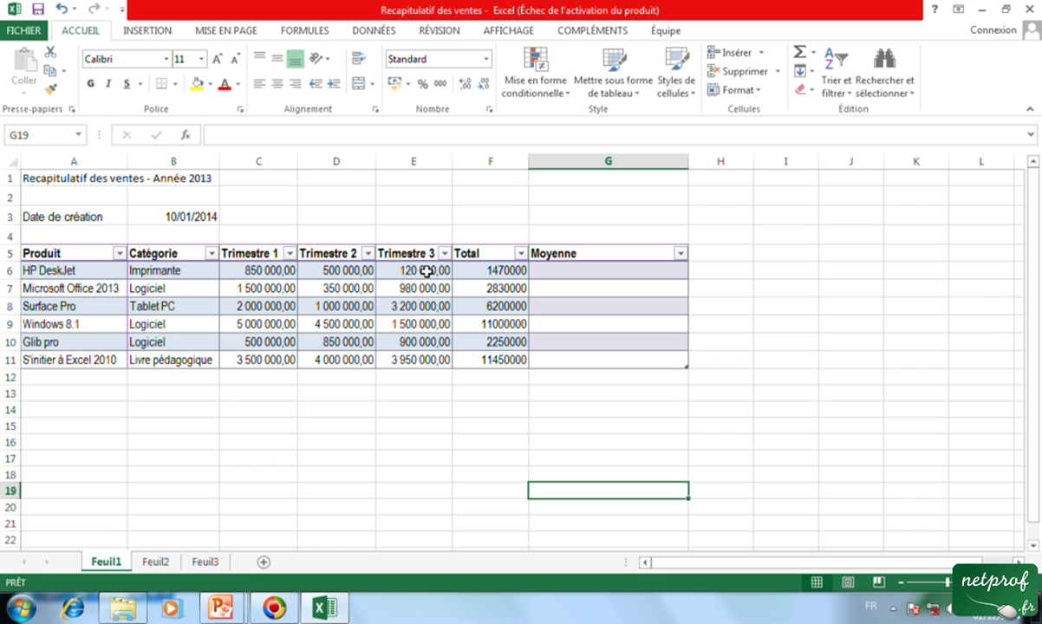
left_click(599, 272)
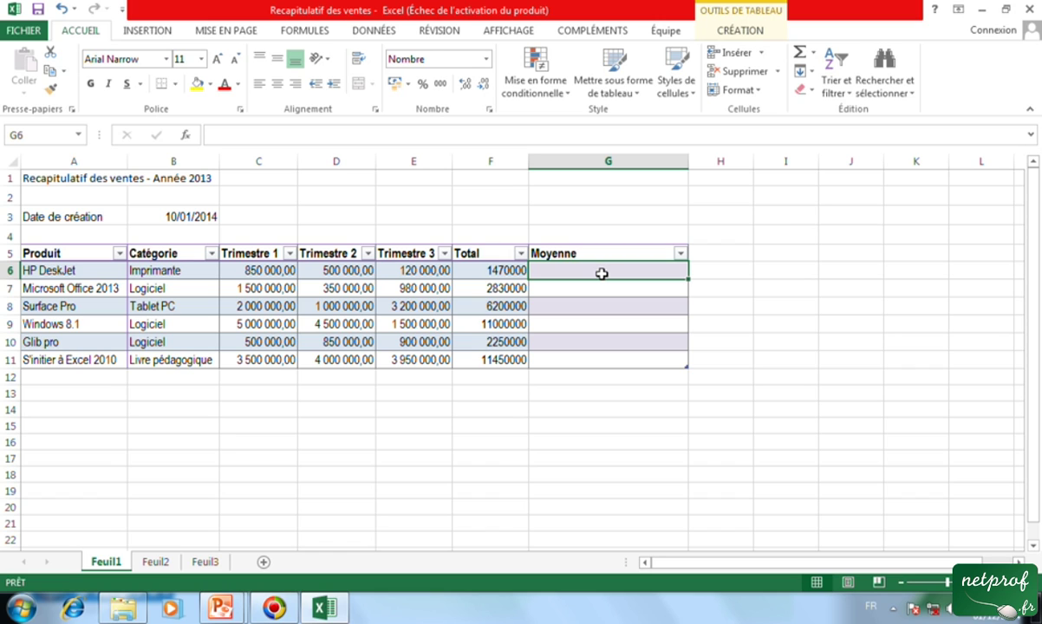
type("=")
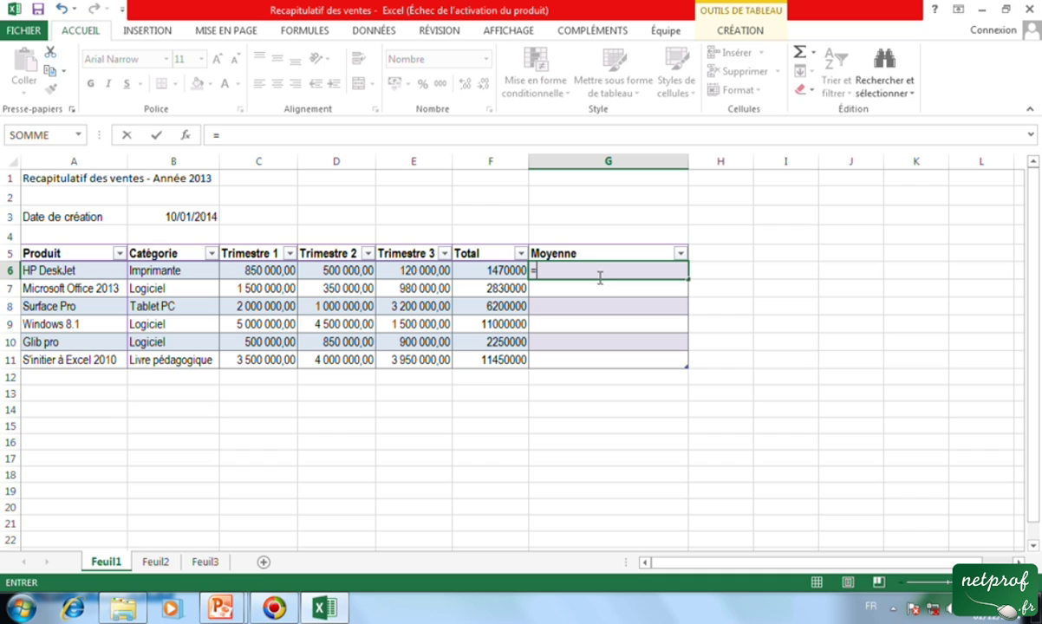
left_click(271, 271)
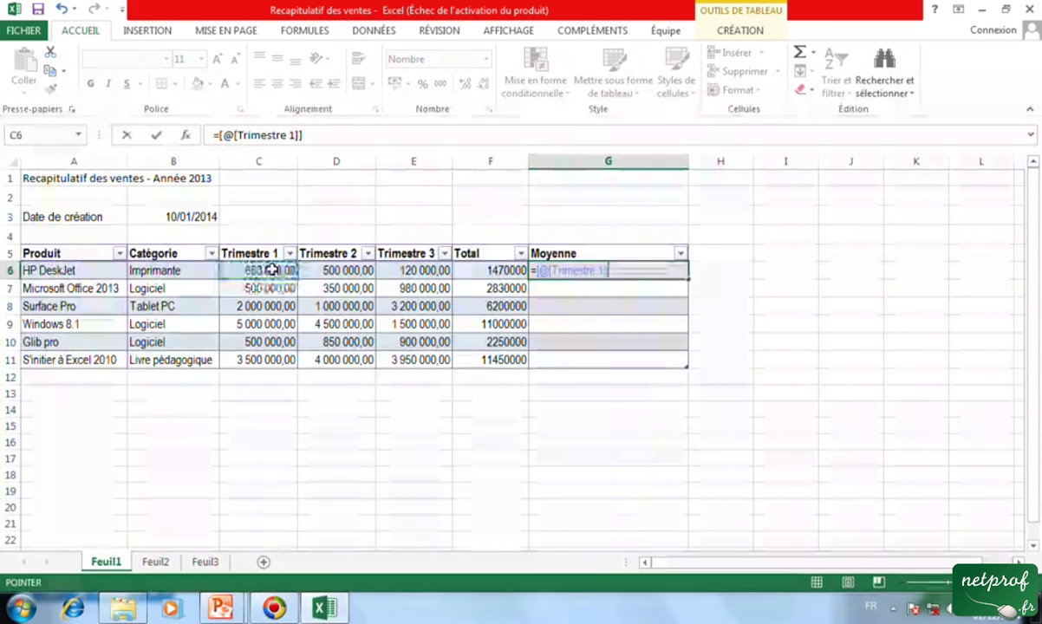
type("+")
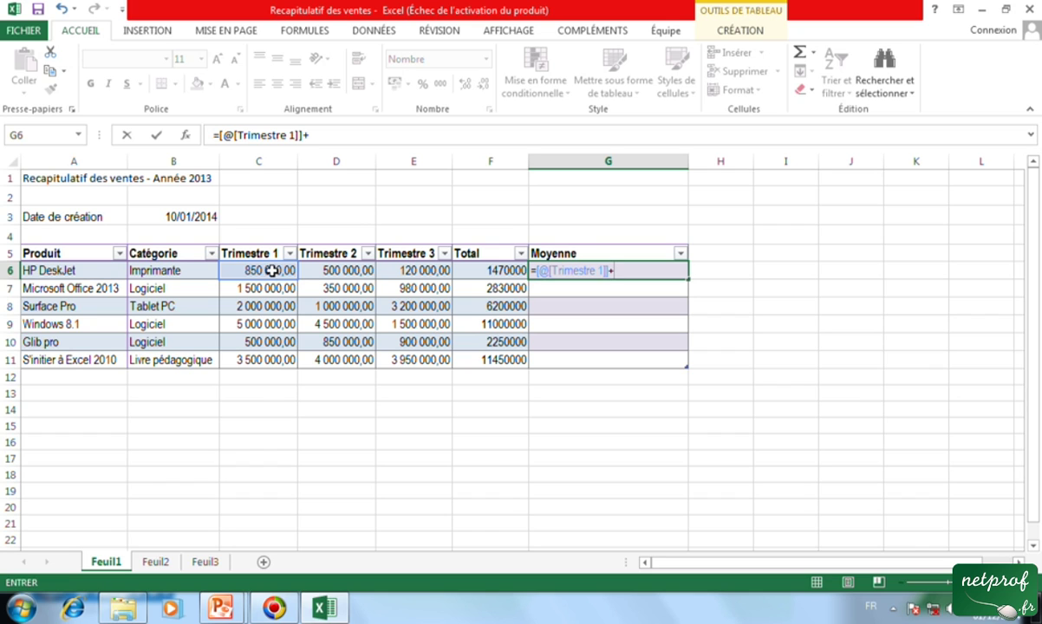
left_click(336, 271)
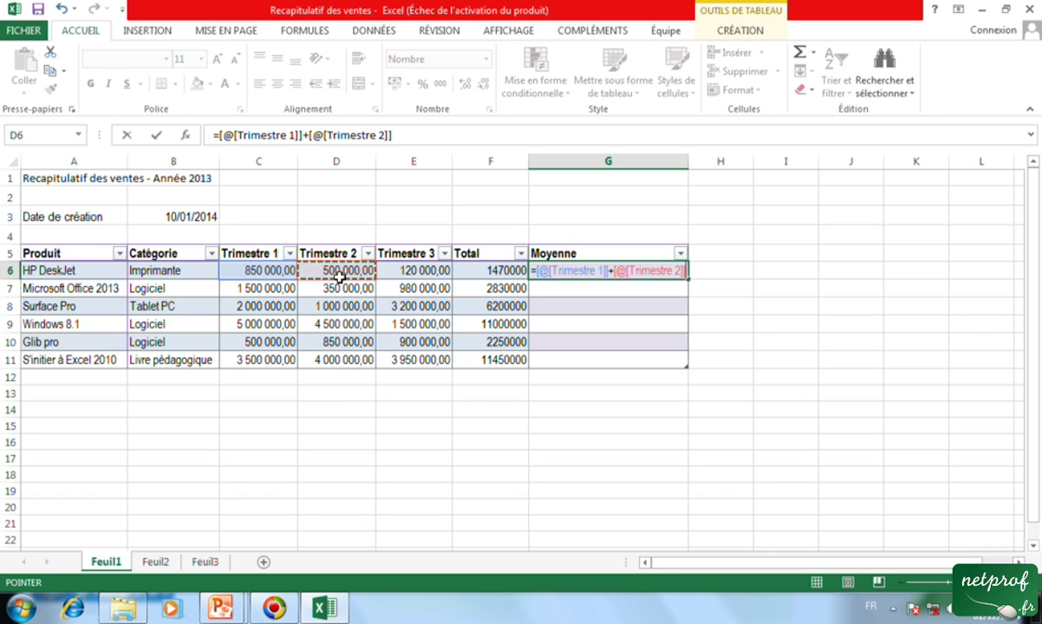
type("+")
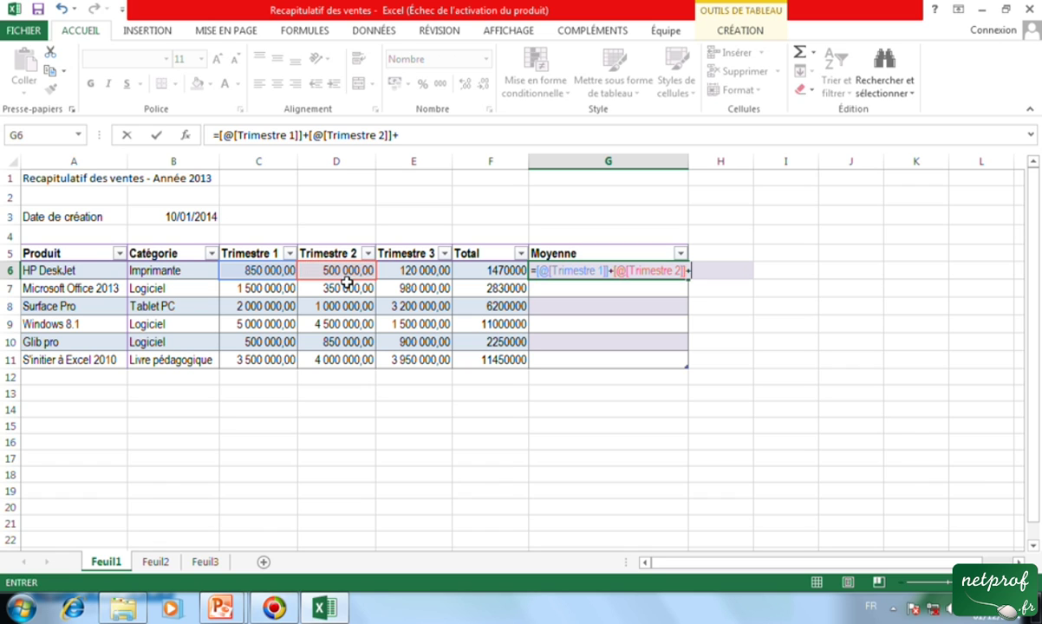
left_click(404, 270)
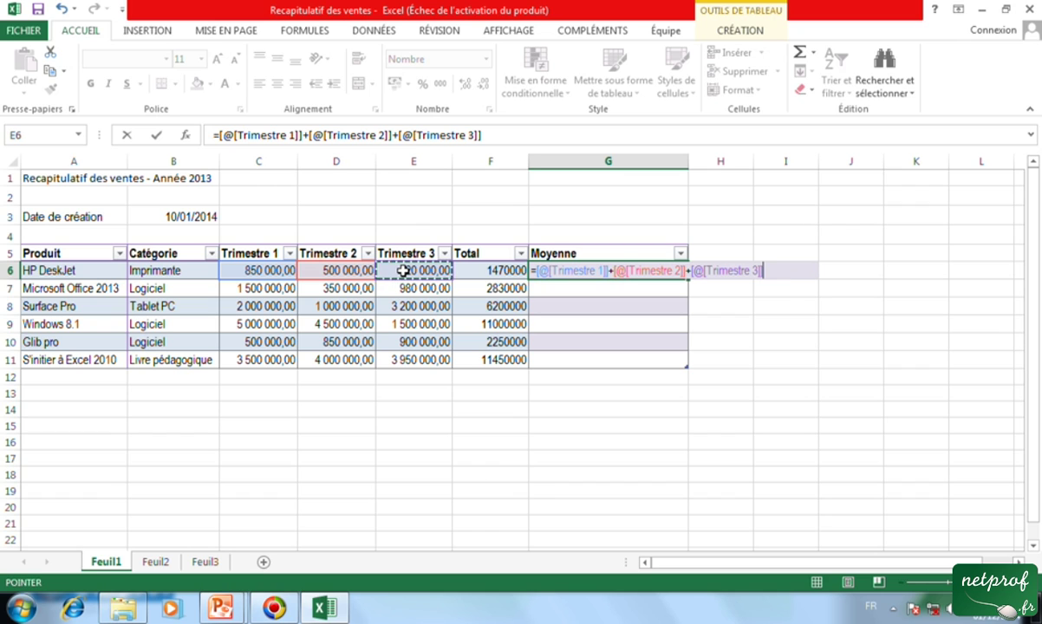
type("/")
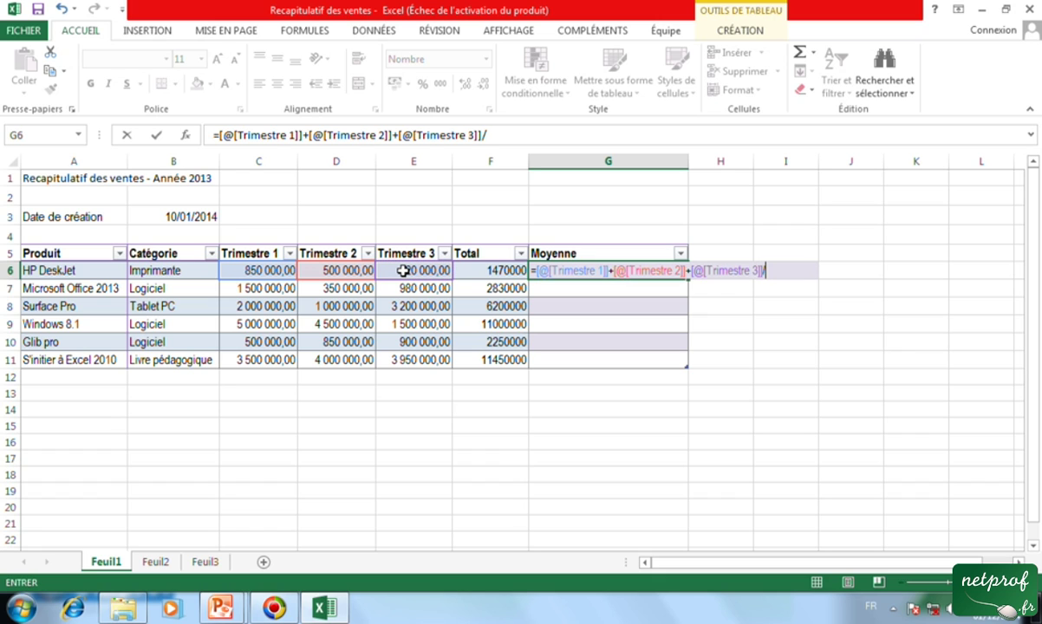
left_click(764, 269)
type("3")
left_click(734, 271)
left_click(535, 271)
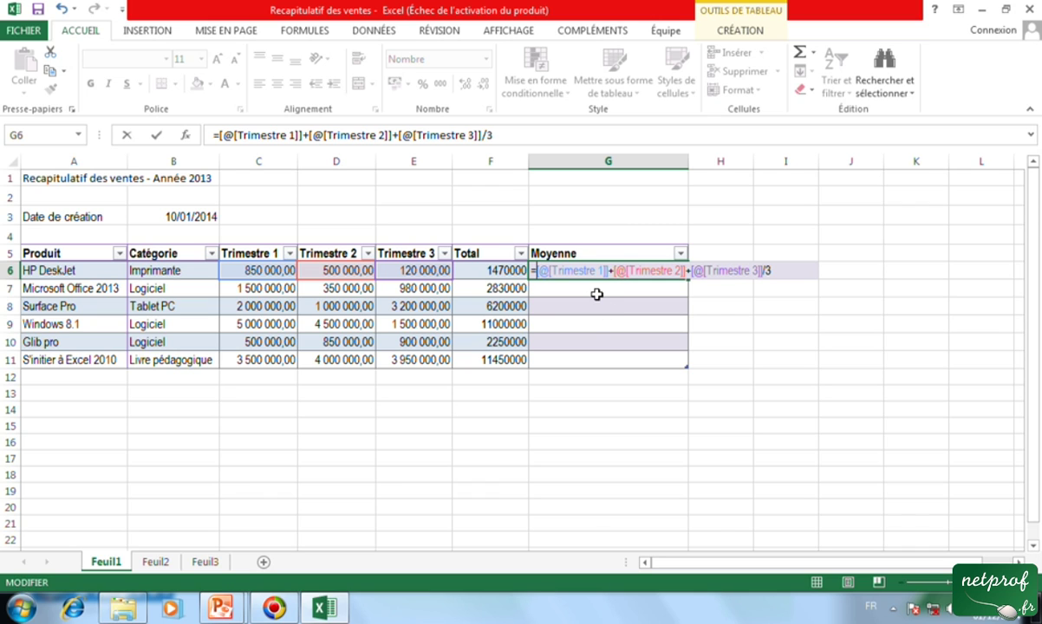
type("(")
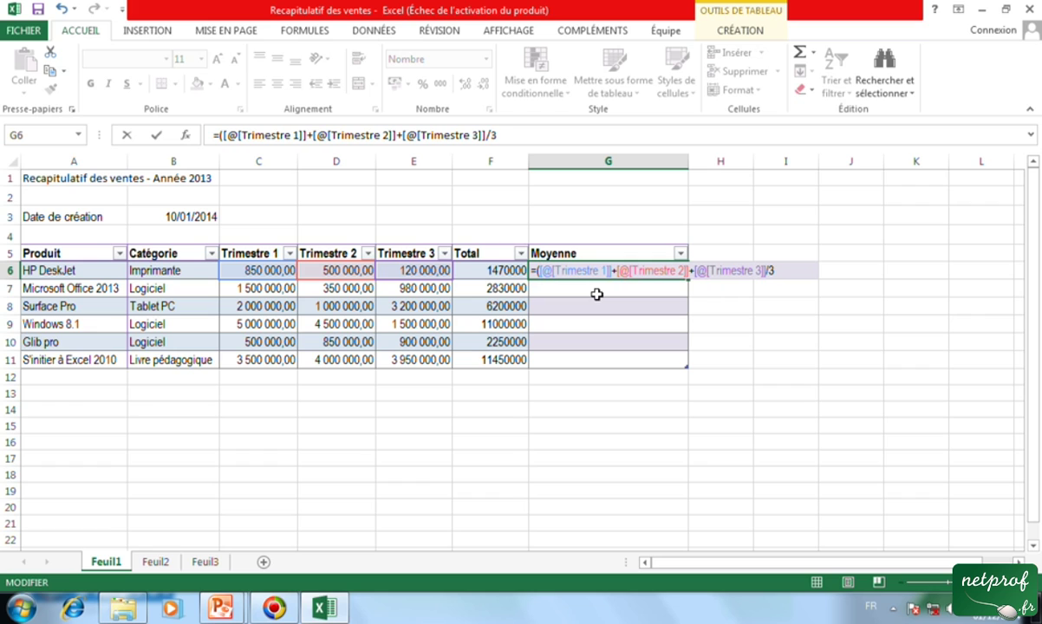
left_click(766, 270)
type(")")
left_click_drag(768, 271, 531, 270)
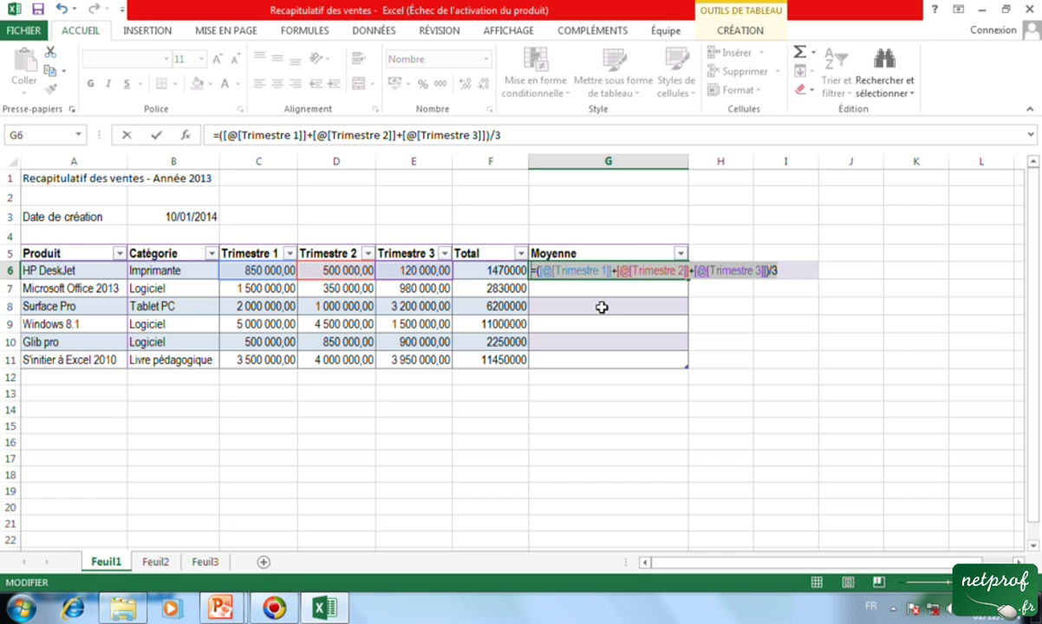
key("Escape")
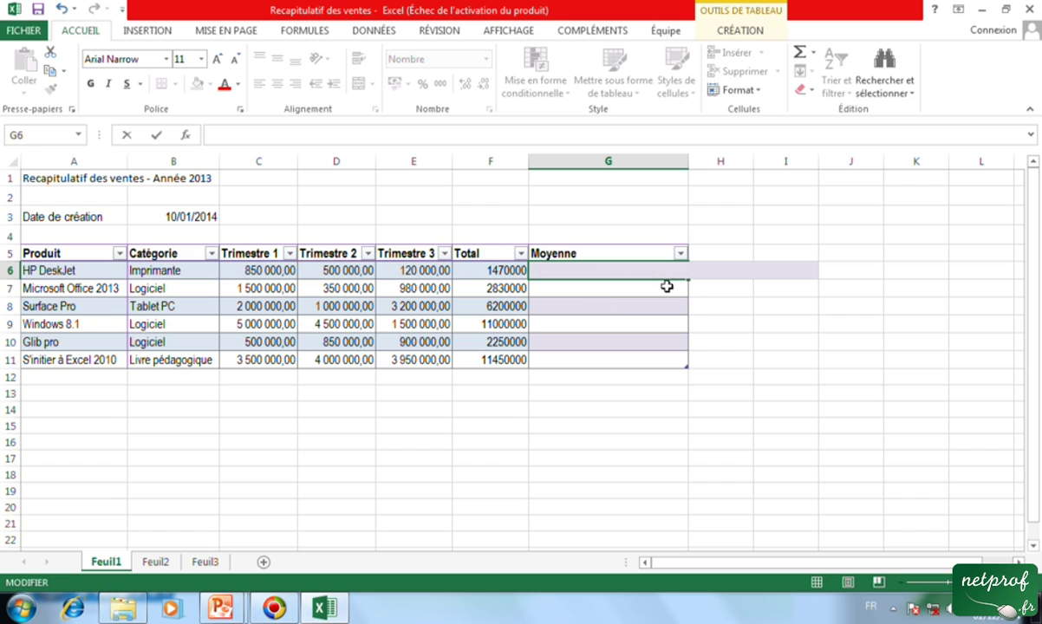
left_click(696, 371)
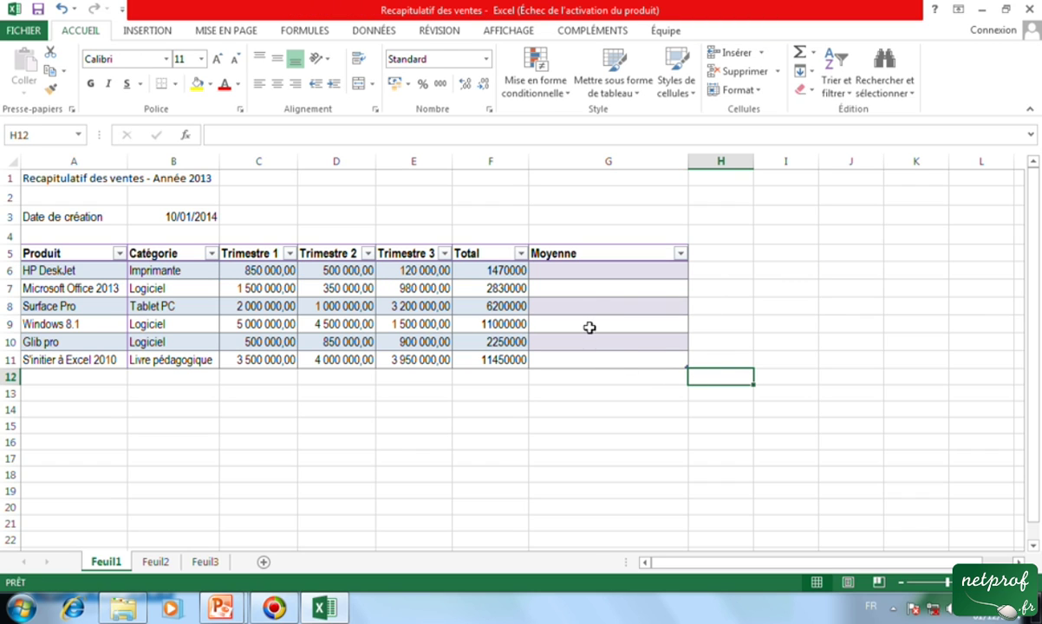
Fill the Moyenne column from G6 with the average formula =([@[Trimestre 1]]+[@[Trimestre 2]]+[@[Trimestre 3]])/3
left_click(611, 273)
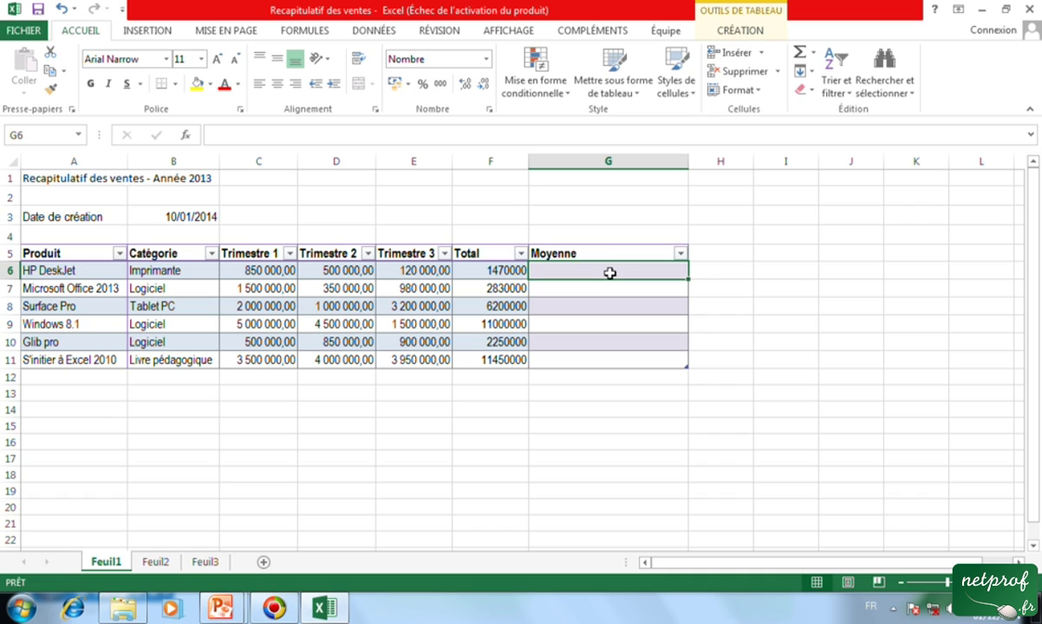
type("=")
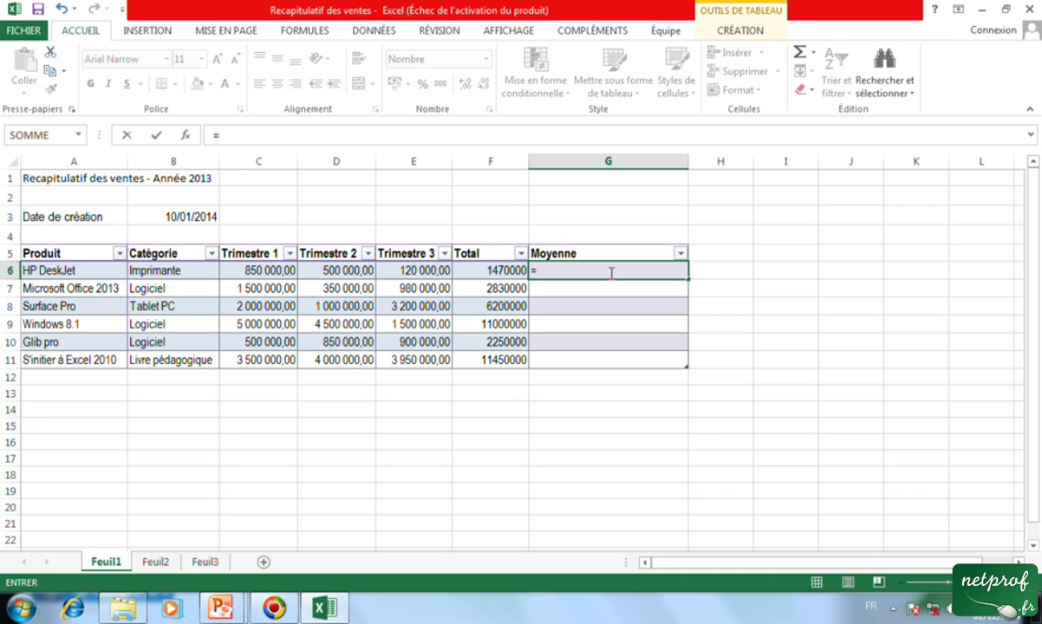
type("(")
left_click(278, 272)
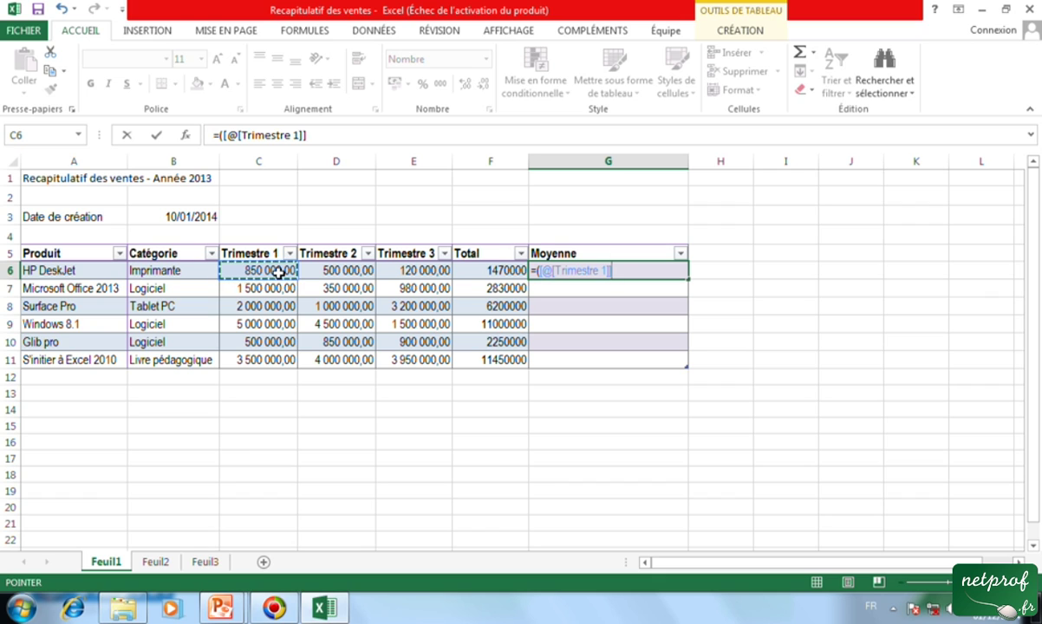
type("+")
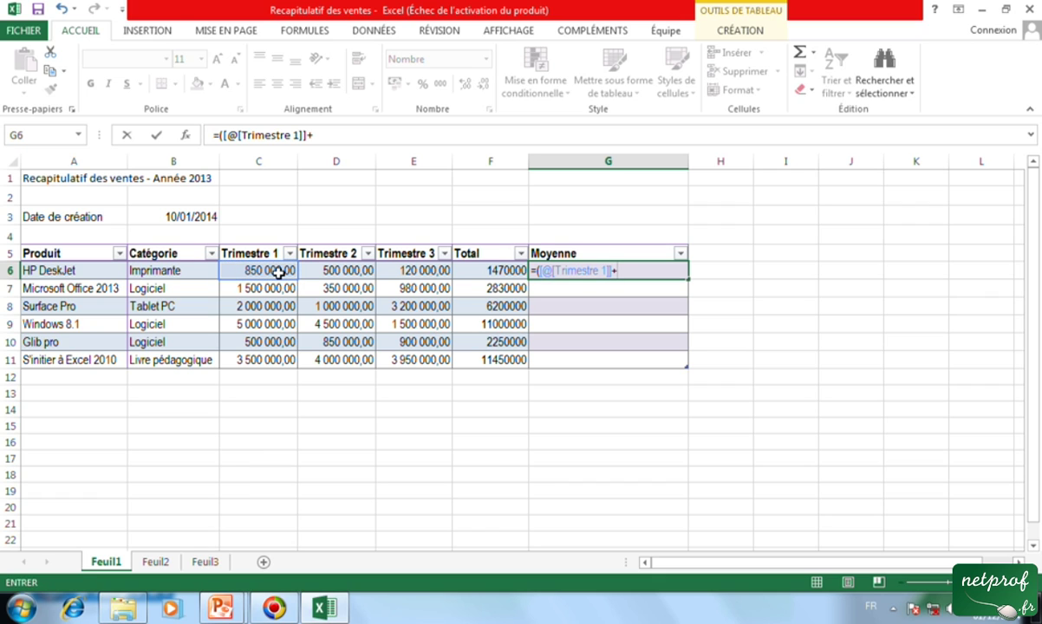
left_click(332, 271)
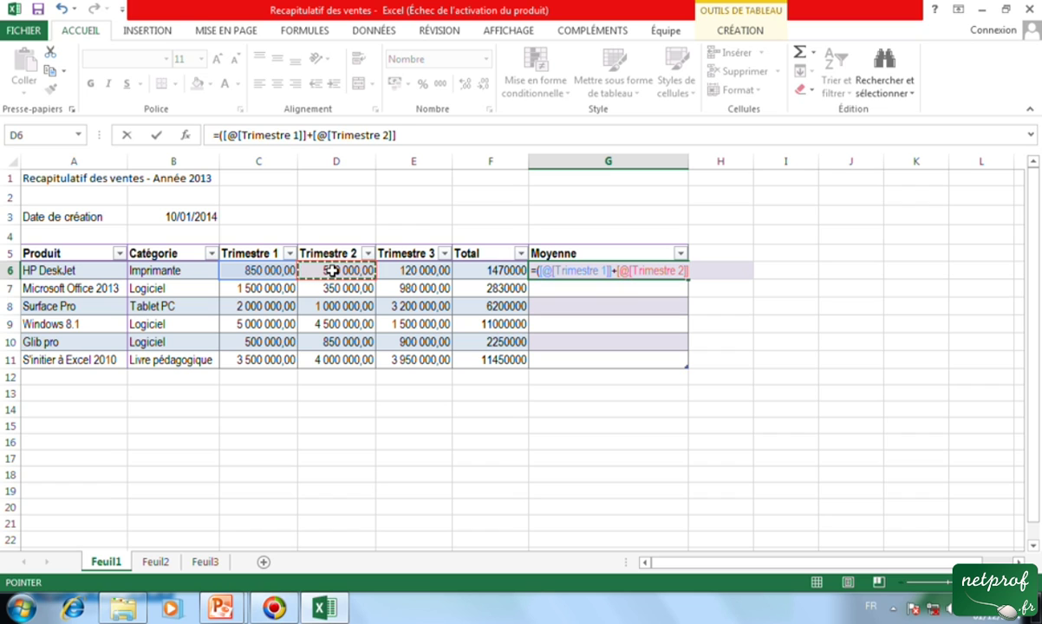
type("+")
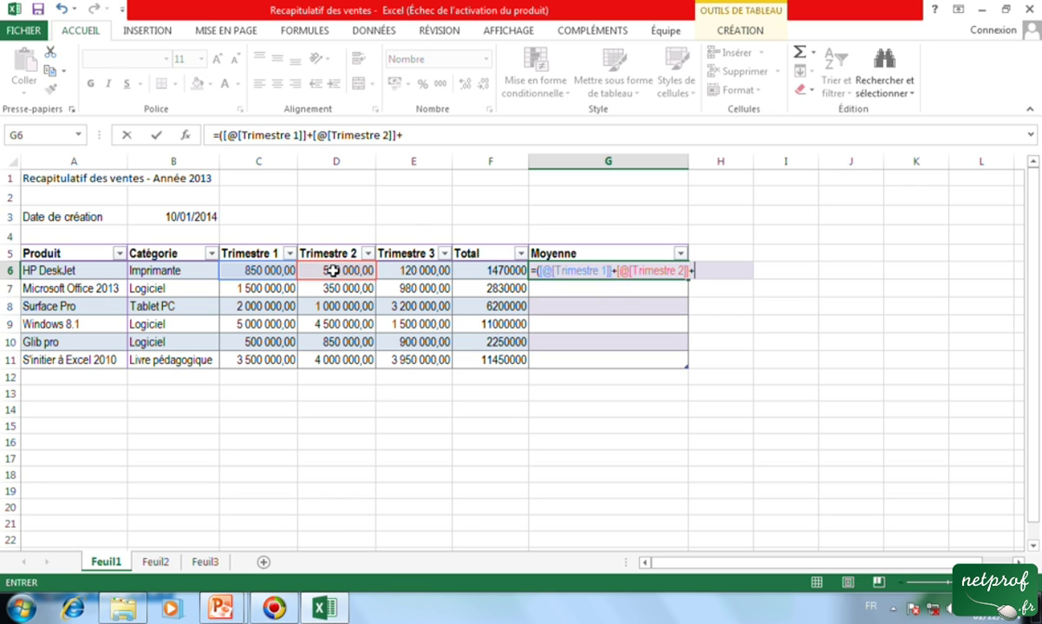
left_click(412, 272)
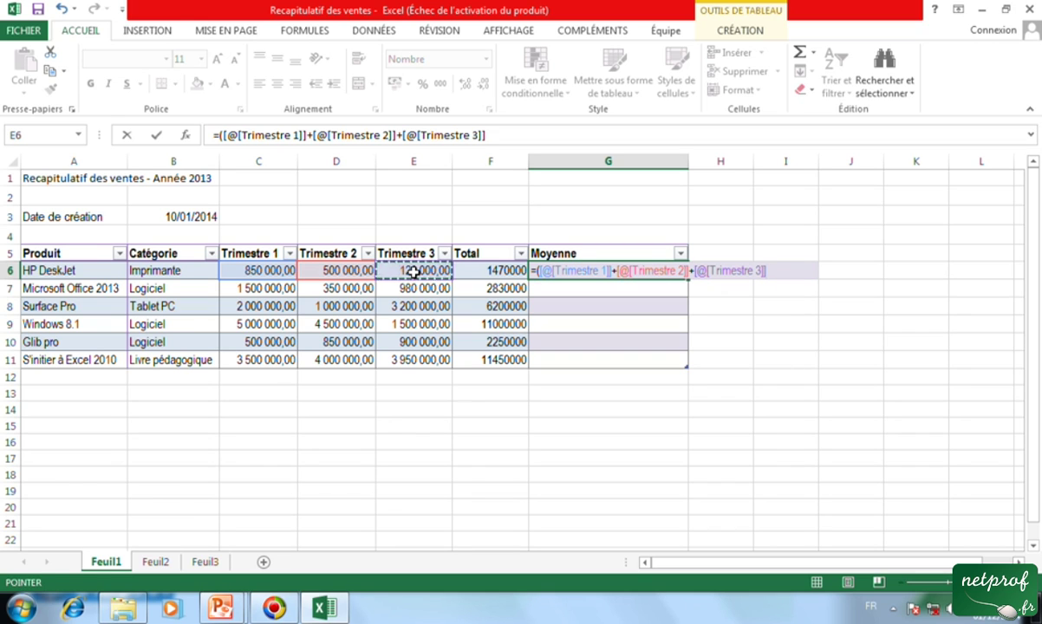
type(")")
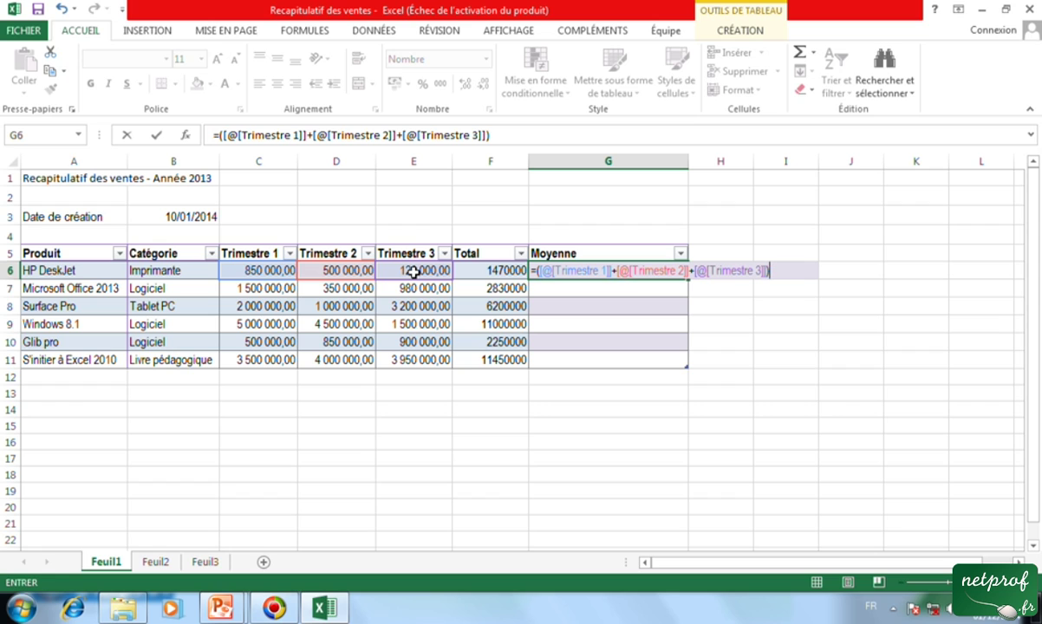
type("/3")
key("Return")
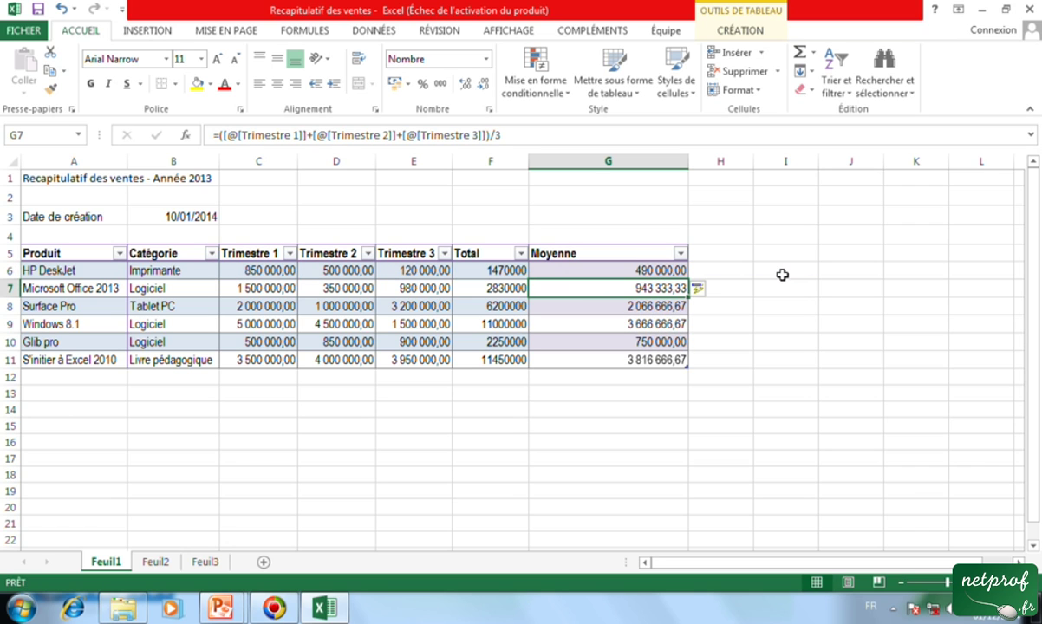
left_click(859, 305)
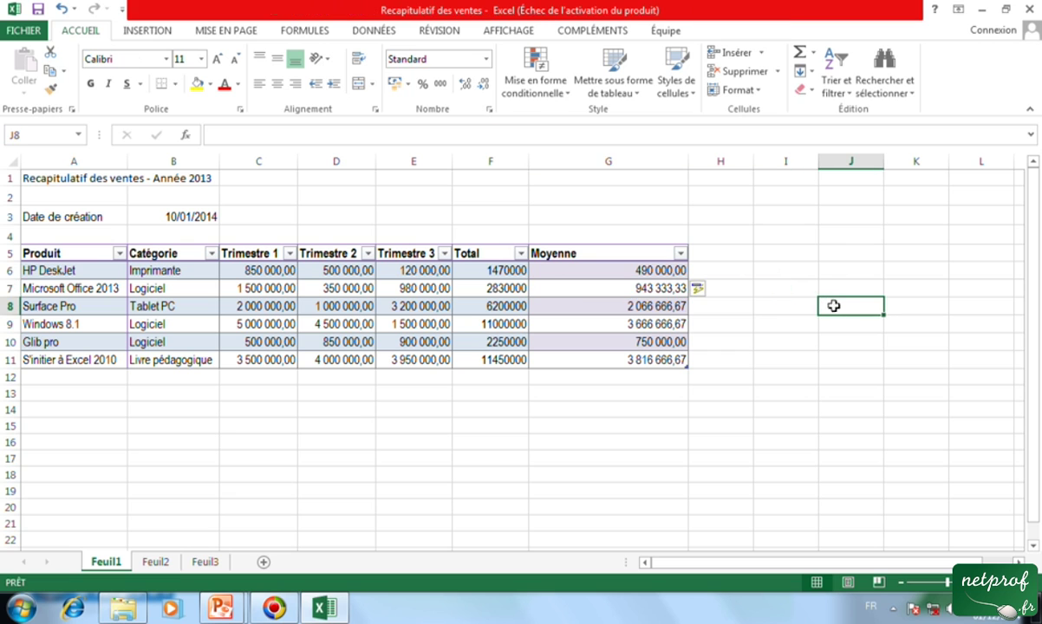
Minimize all open windows to show the Windows desktop
key("super+d")
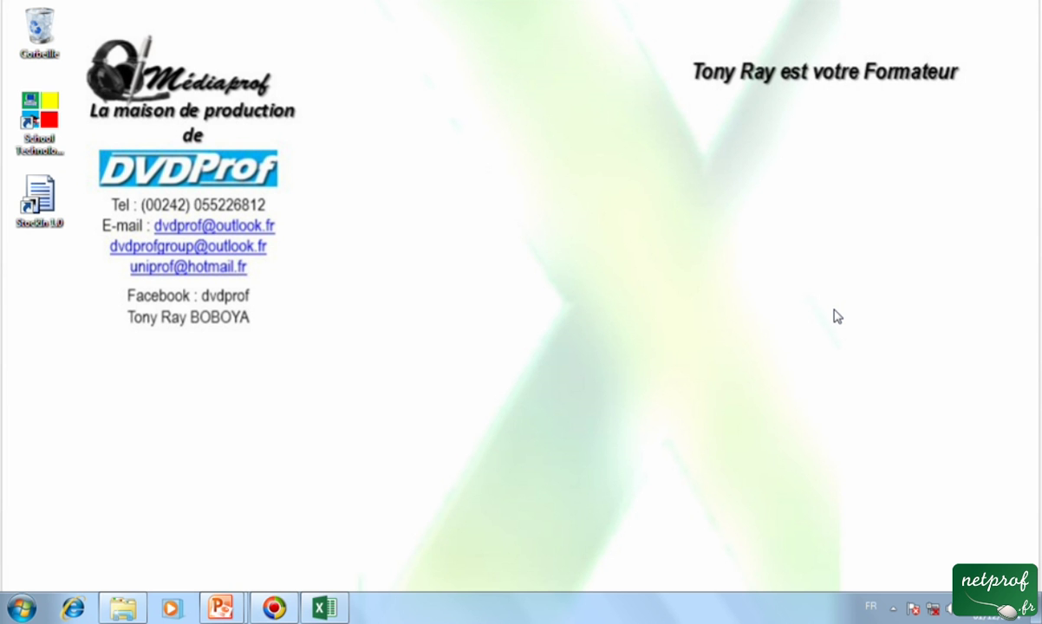